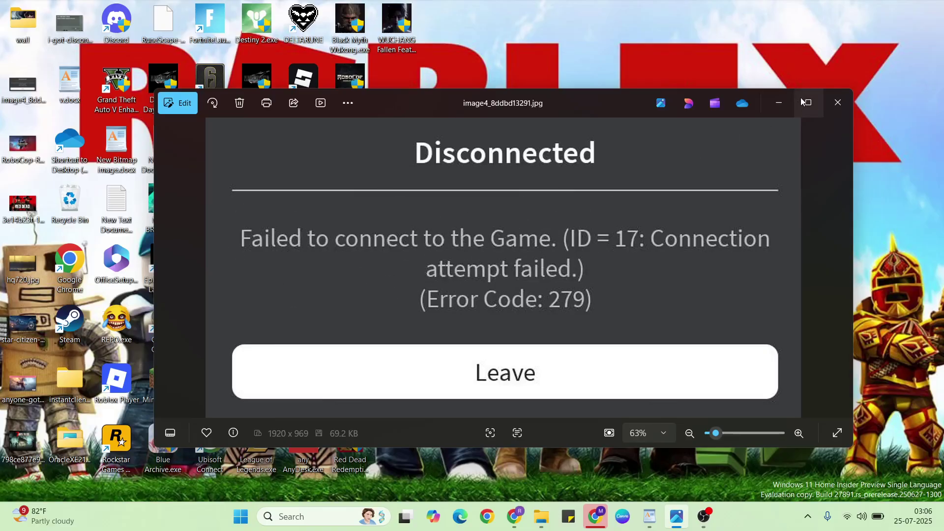
Close the error 279 screenshot and show the v.docx notes listing the Roblox fixes
left_click(838, 102)
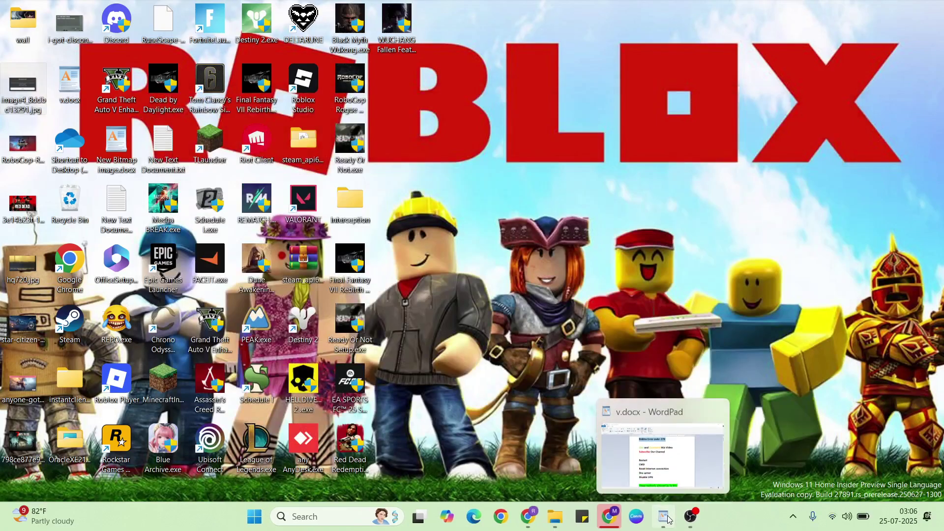
left_click(649, 516)
left_click(339, 168)
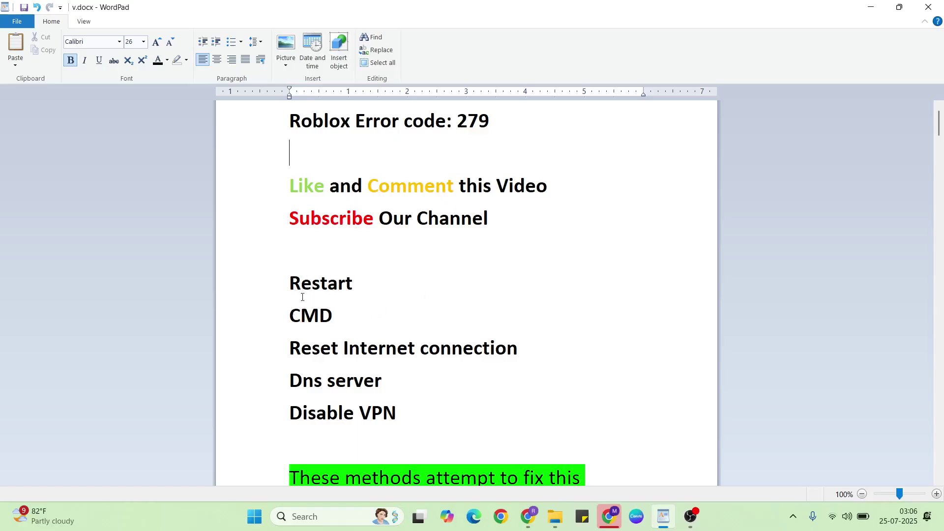
From the desktop, expand the Start menu's power options to locate Restart
key("super+d")
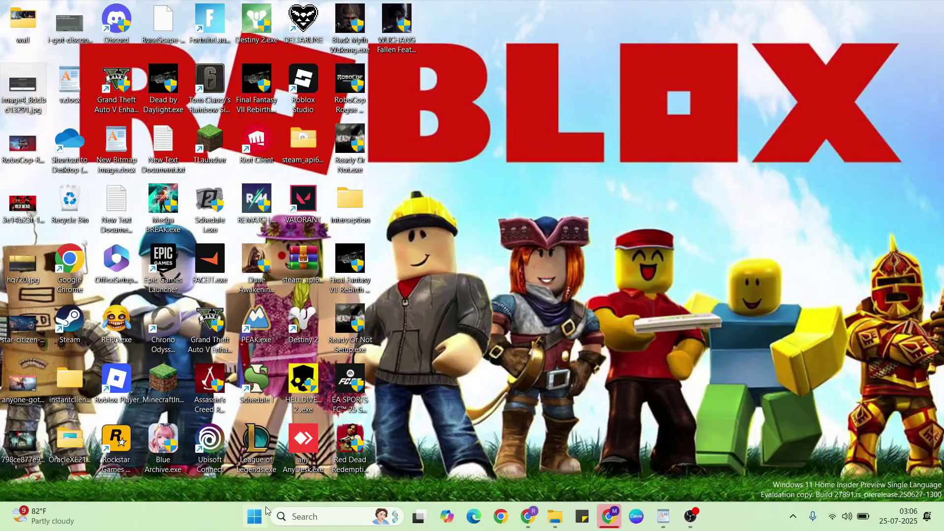
left_click(254, 516)
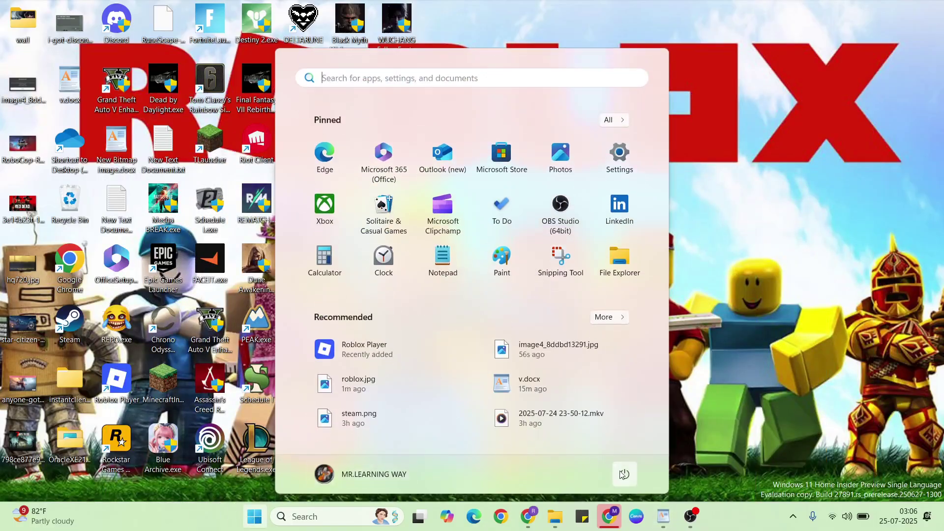
left_click(624, 475)
left_click(624, 475)
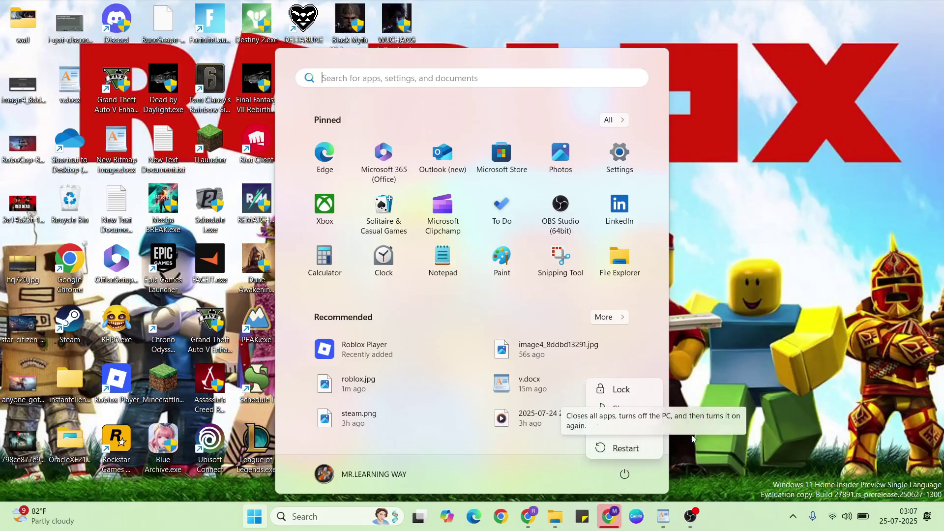
Dismiss the Start menu, check the WordPad notes, then return to the desktop
left_click(732, 321)
left_click(732, 322)
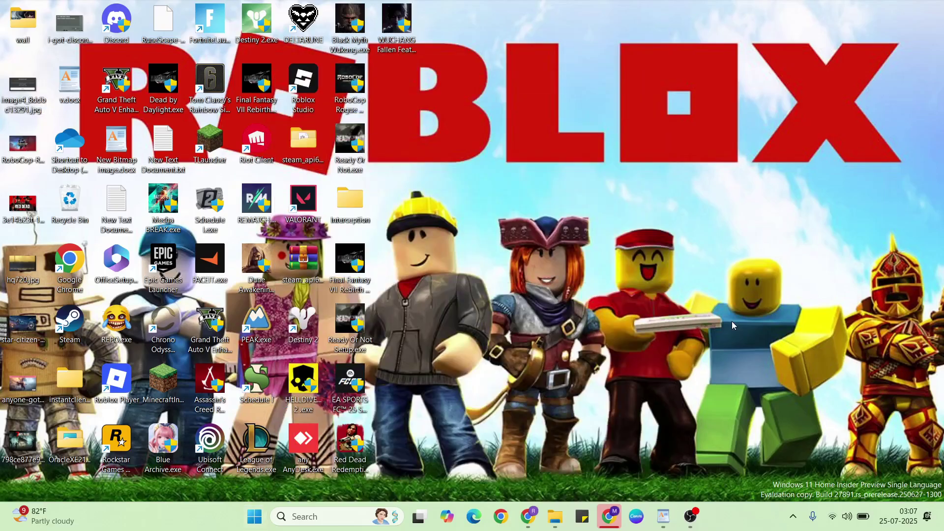
left_click(663, 515)
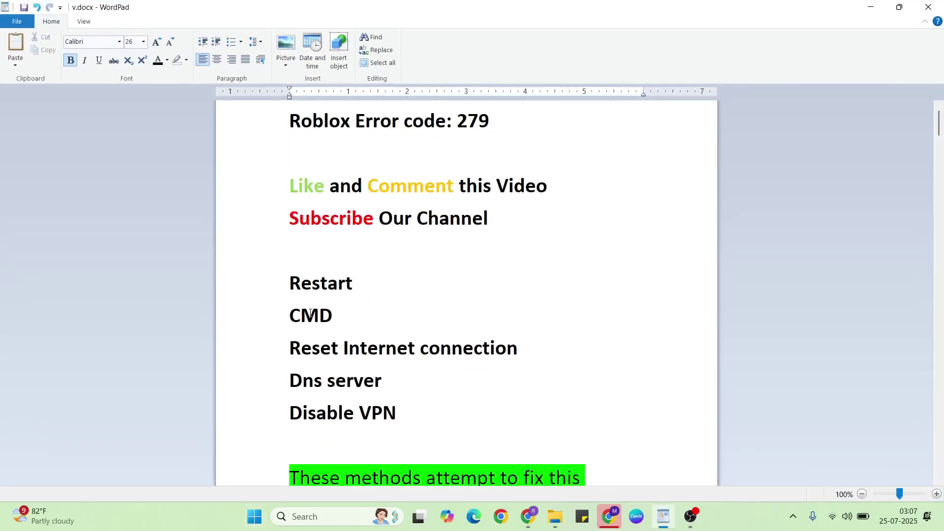
key("super+d")
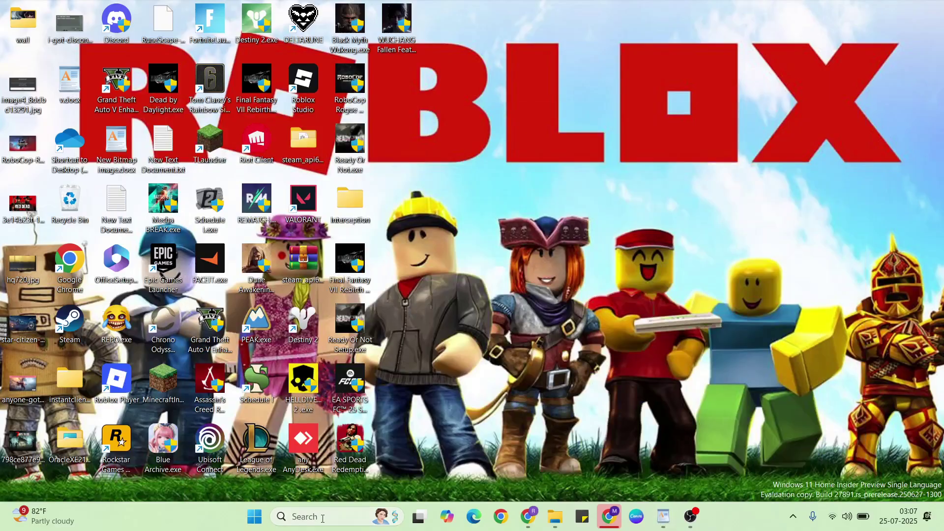
Search for cmd and run Command Prompt as administrator
key("c")
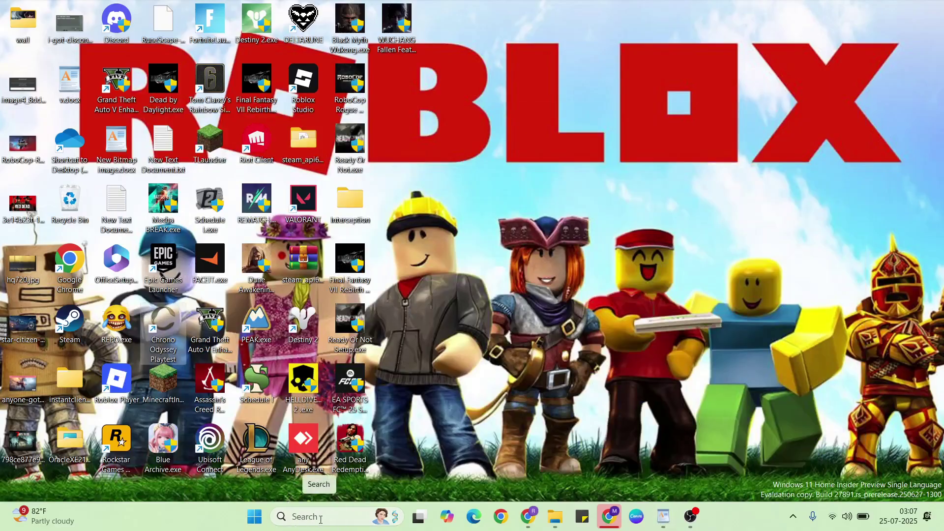
left_click(320, 517)
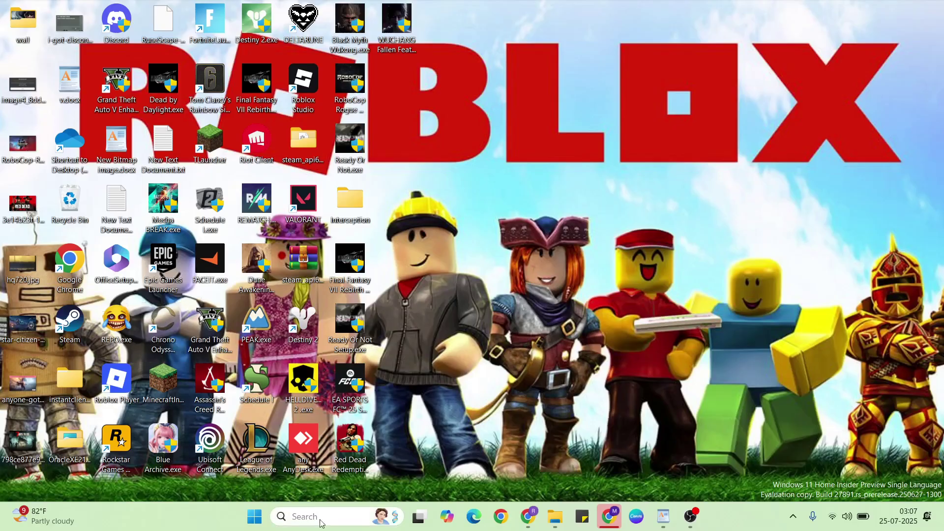
type("cmd")
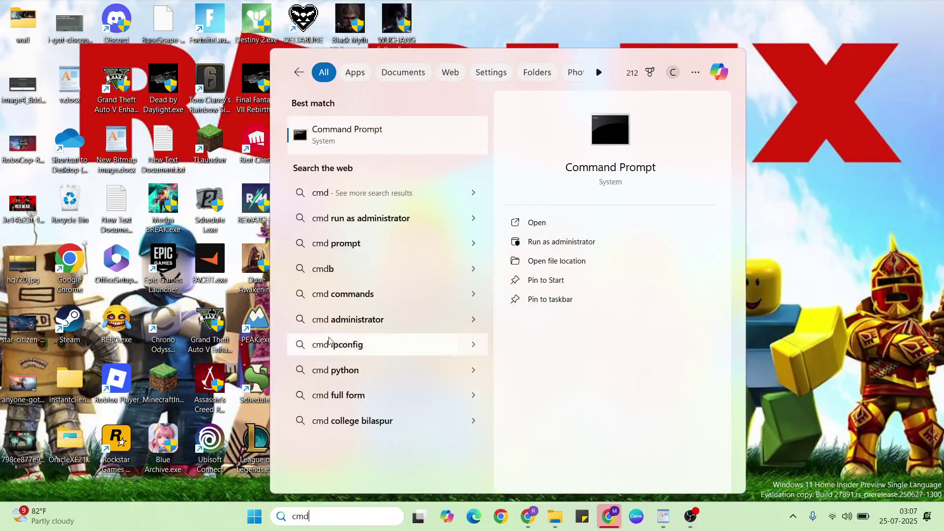
left_click(552, 244)
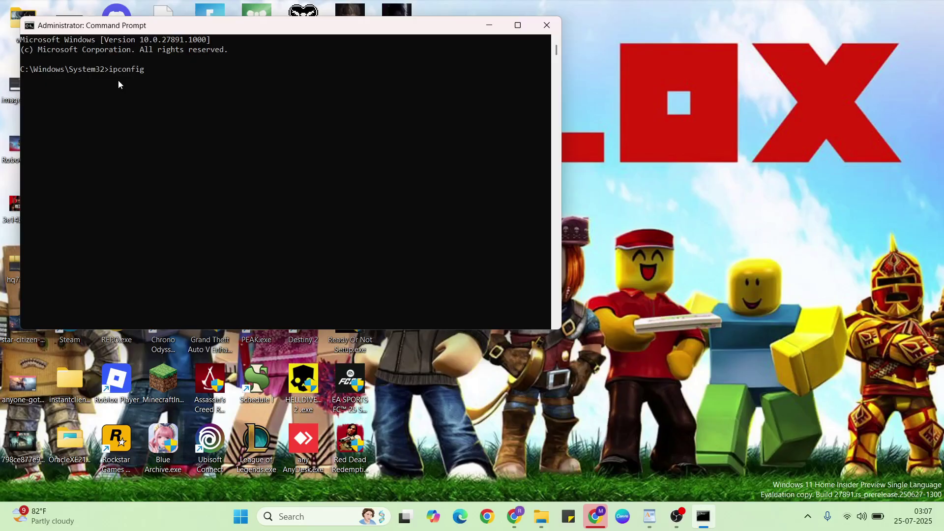
Run ipconfig /flushdns, ipconfig /release and ipconfig /renew, then exit the console
type("/flushdns")
key("Return")
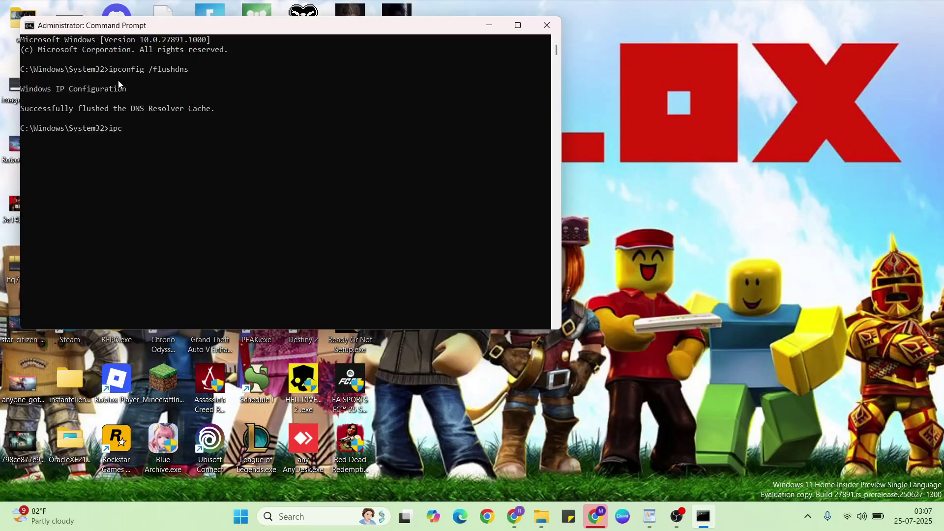
type("ipconfig /rennew")
key("Return")
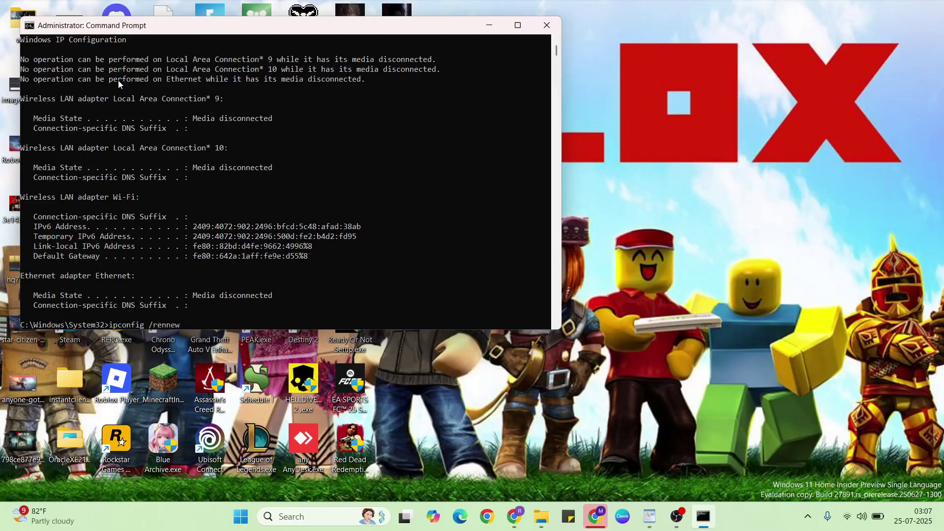
key("BackSpace")
key("BackSpace")
key("BackSpace")
key("Return")
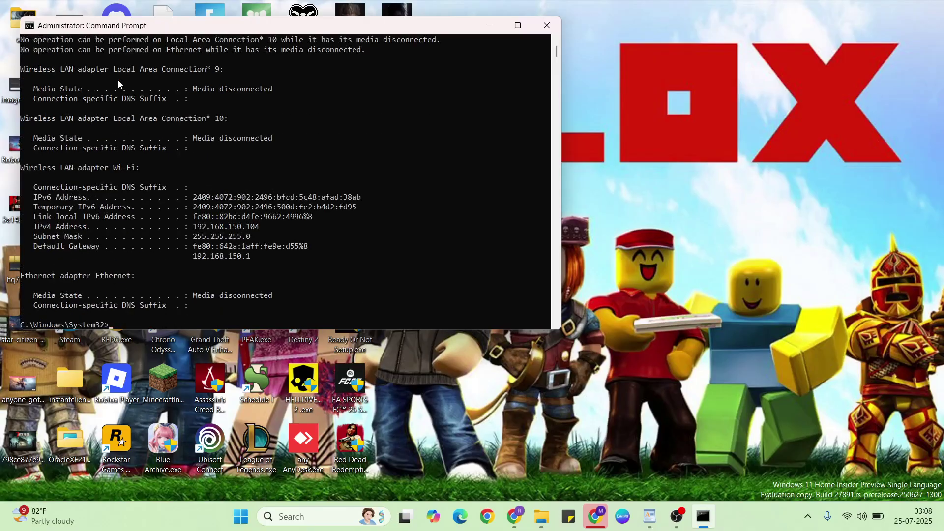
key("Return")
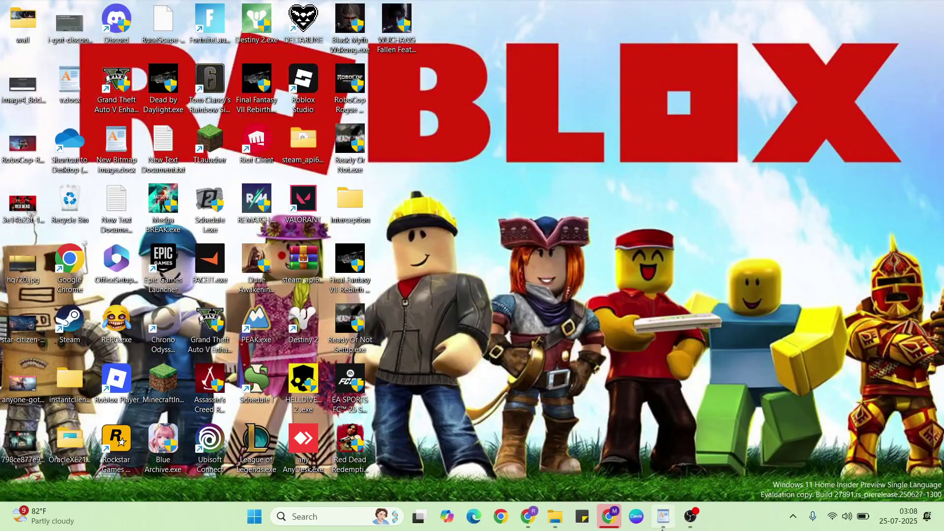
Search for 'settings' and open the Settings app from the results
left_click(664, 517)
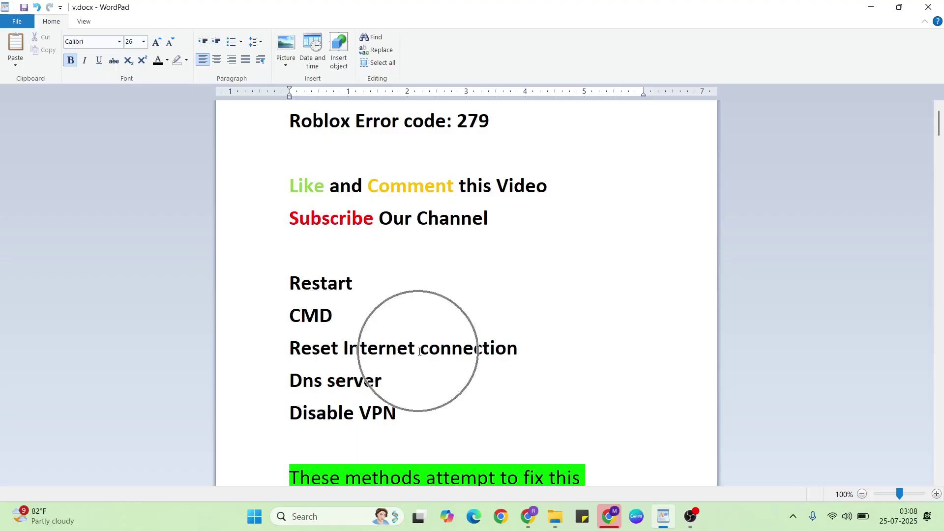
key("super+d")
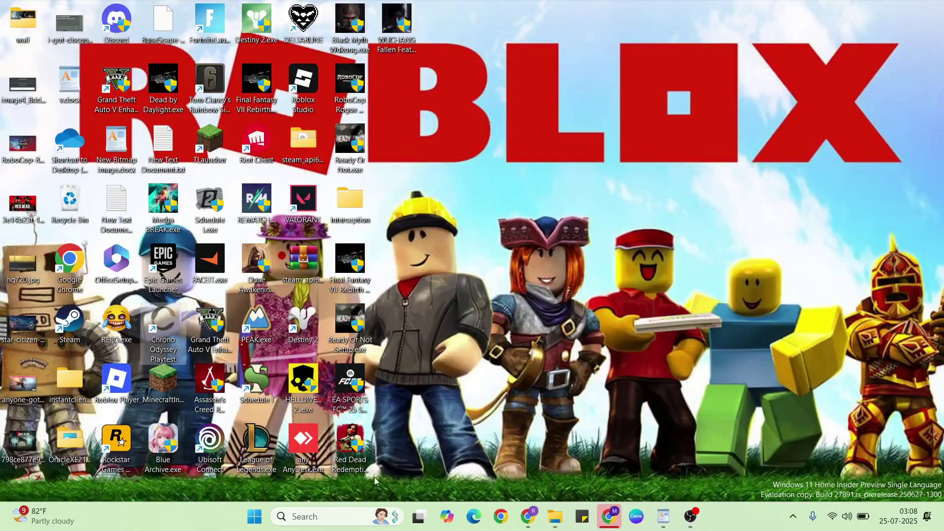
left_click(309, 521)
type("set")
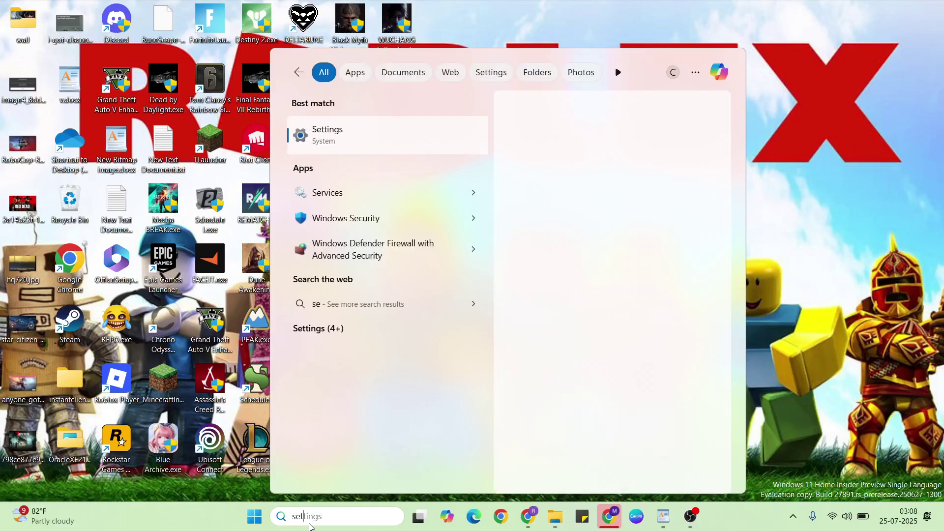
type("tings")
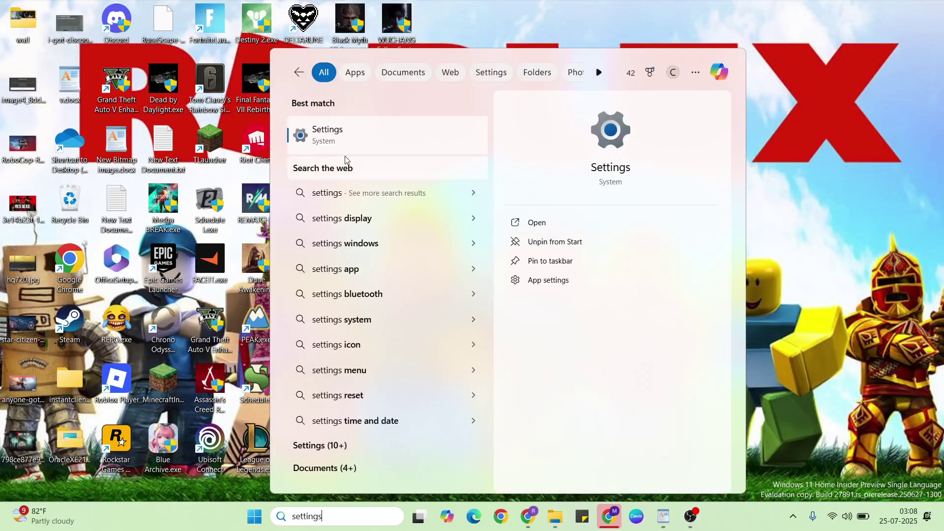
left_click(347, 137)
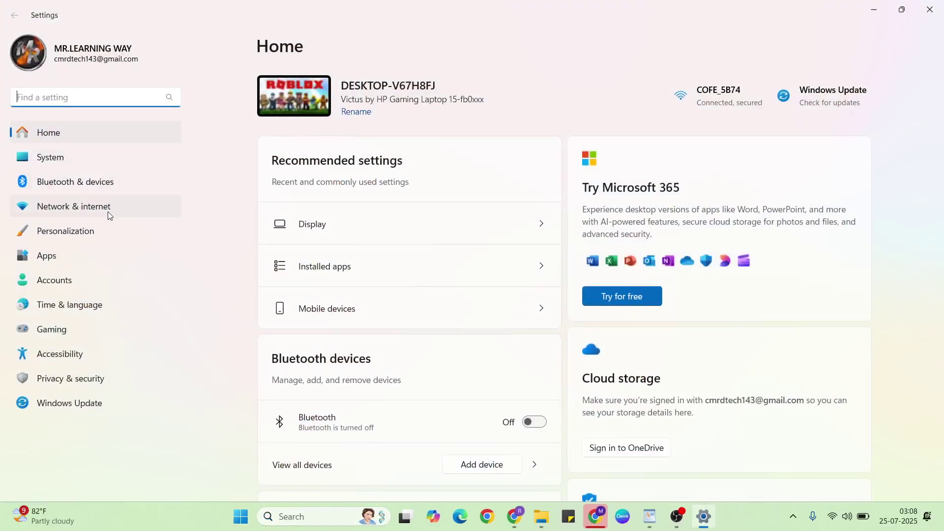
Go to Network & internet > Advanced network settings > Network reset
left_click(67, 210)
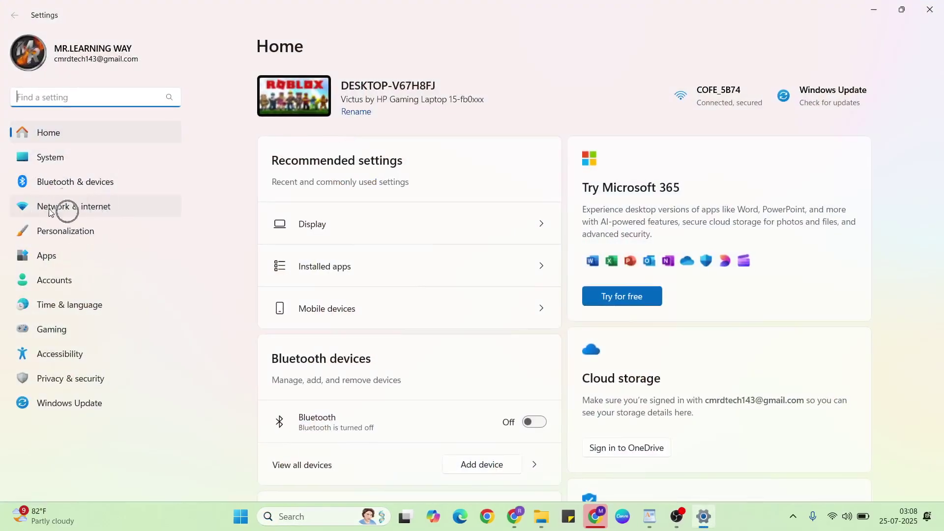
left_click(97, 204)
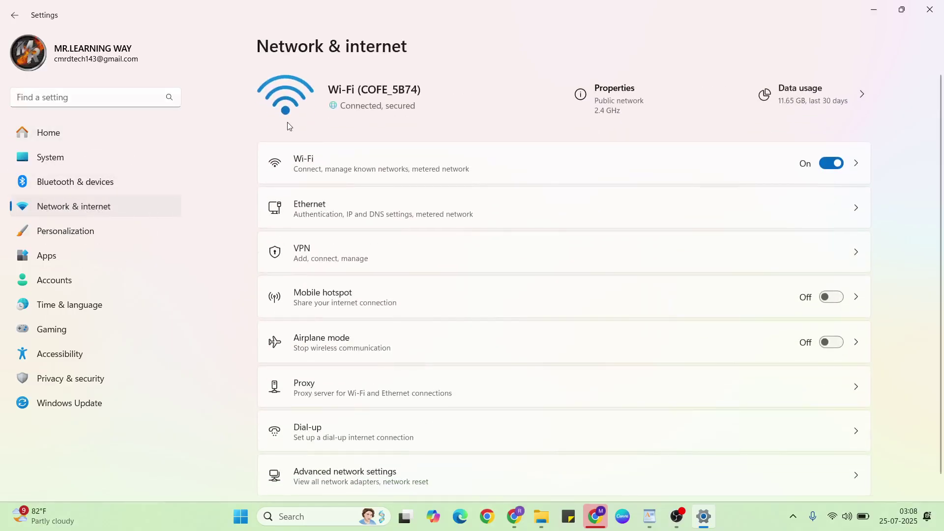
scroll(477, 205, "down", 1)
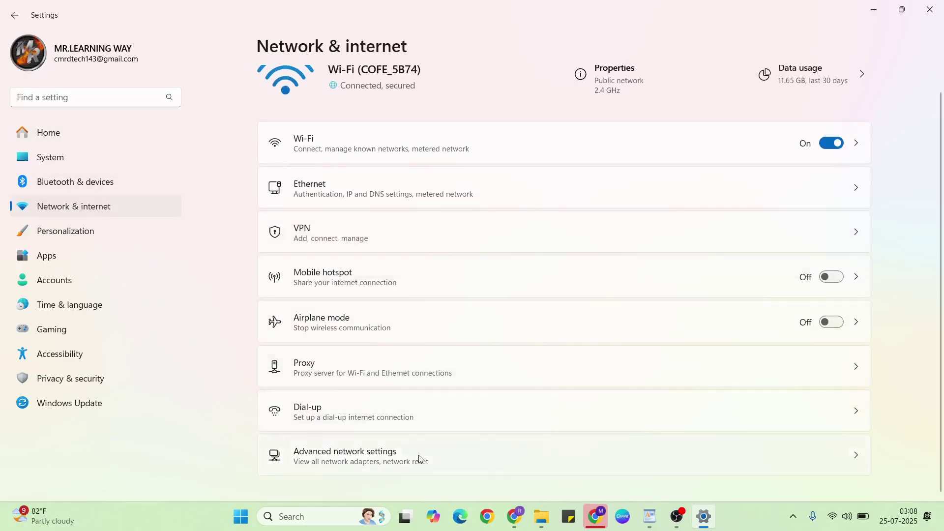
left_click(462, 460)
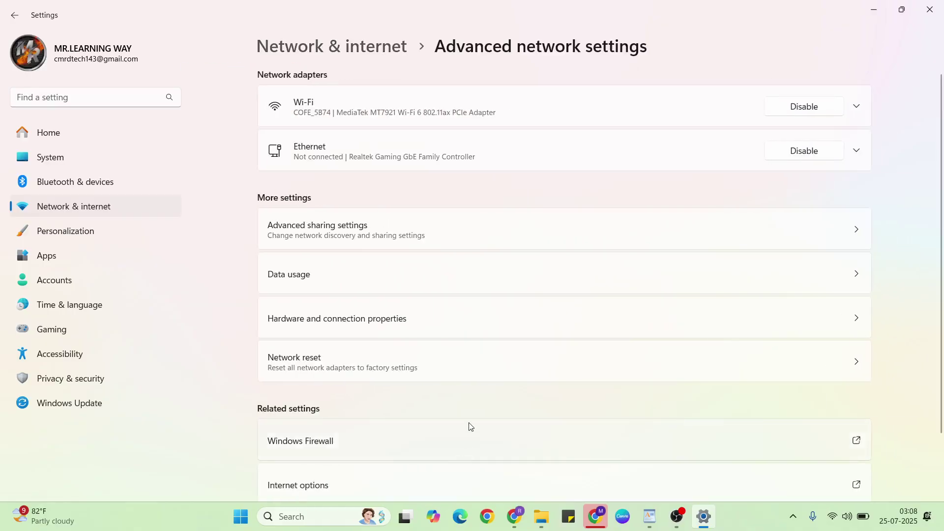
scroll(470, 427, "down", 1)
left_click(407, 356)
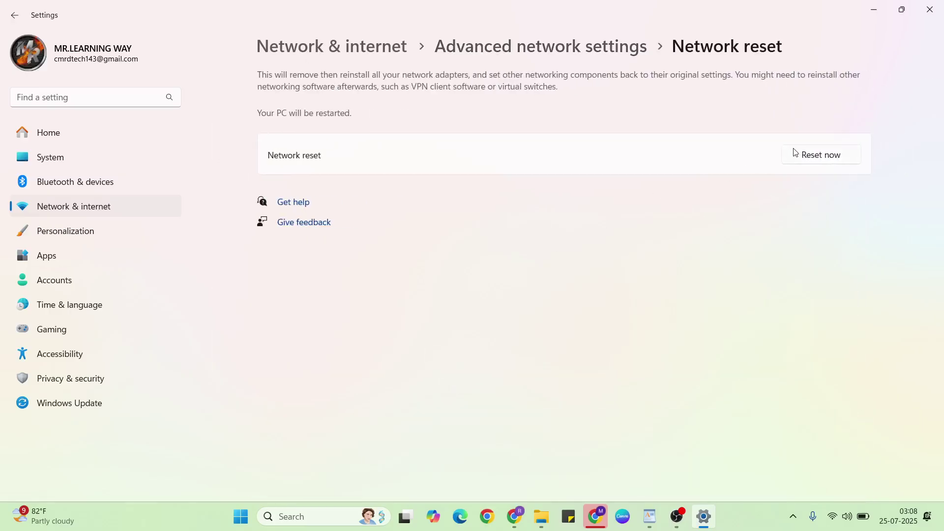
Reset all network adapters, confirm with Yes, and close Settings
left_click(814, 156)
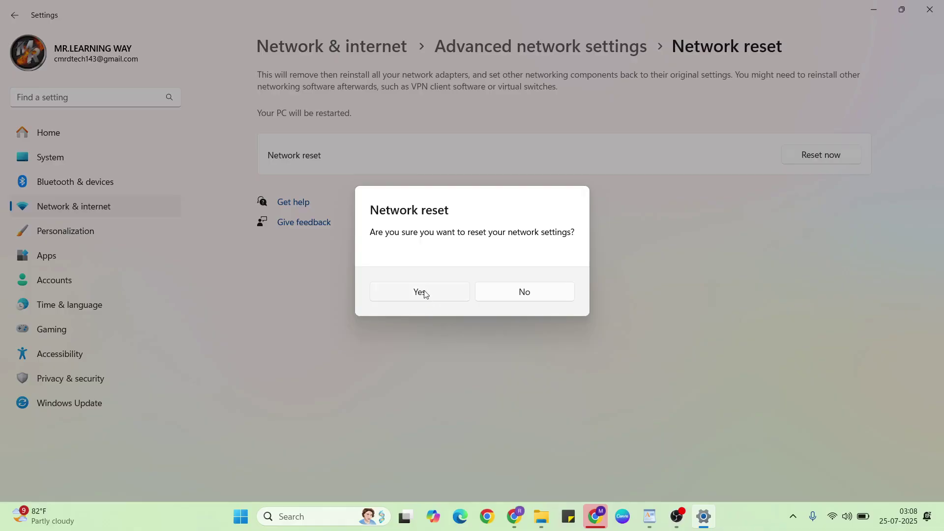
left_click(425, 292)
left_click(527, 291)
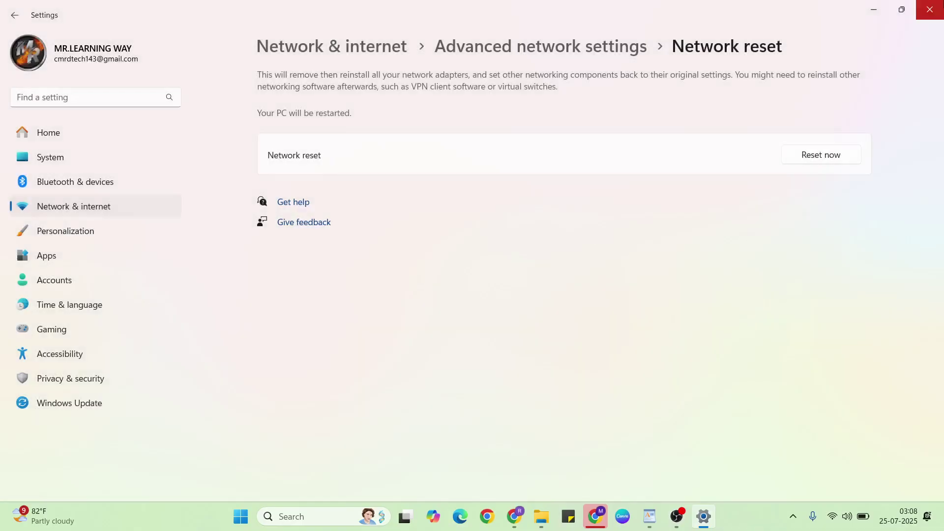
left_click(929, 10)
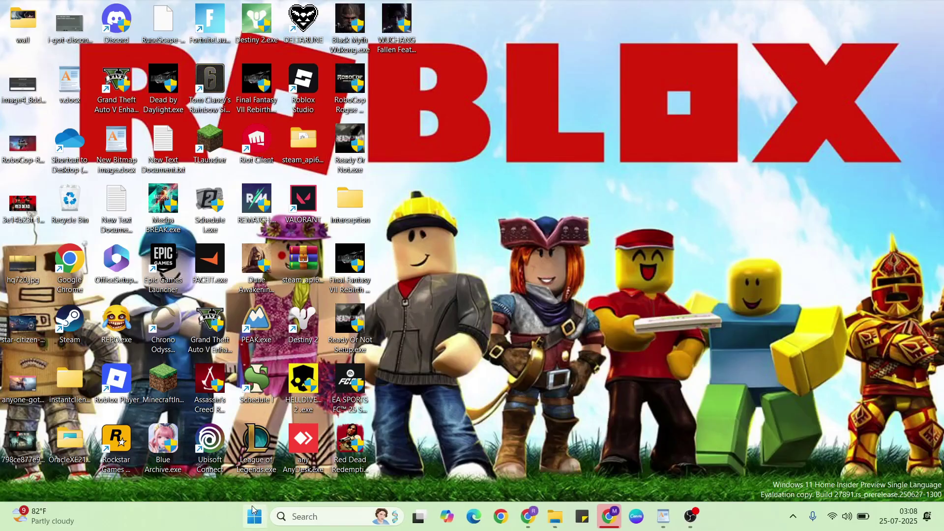
left_click(255, 518)
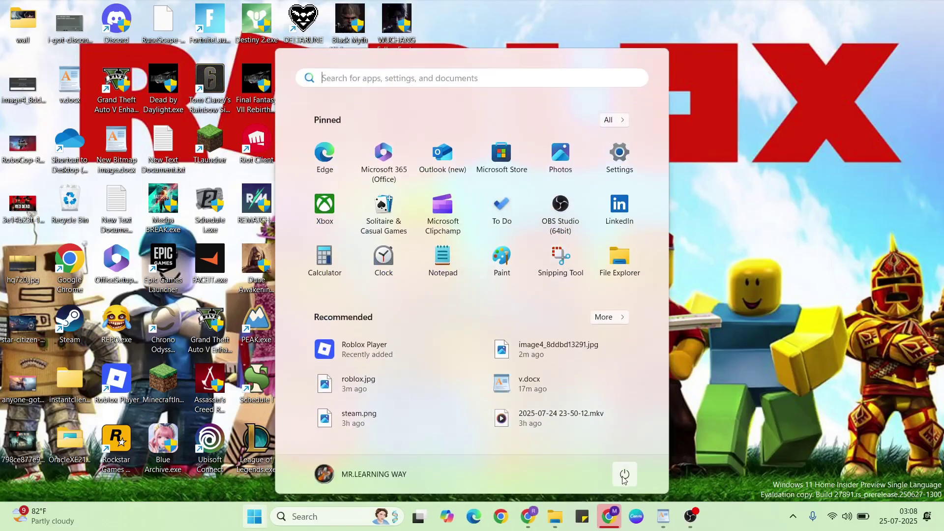
left_click(623, 476)
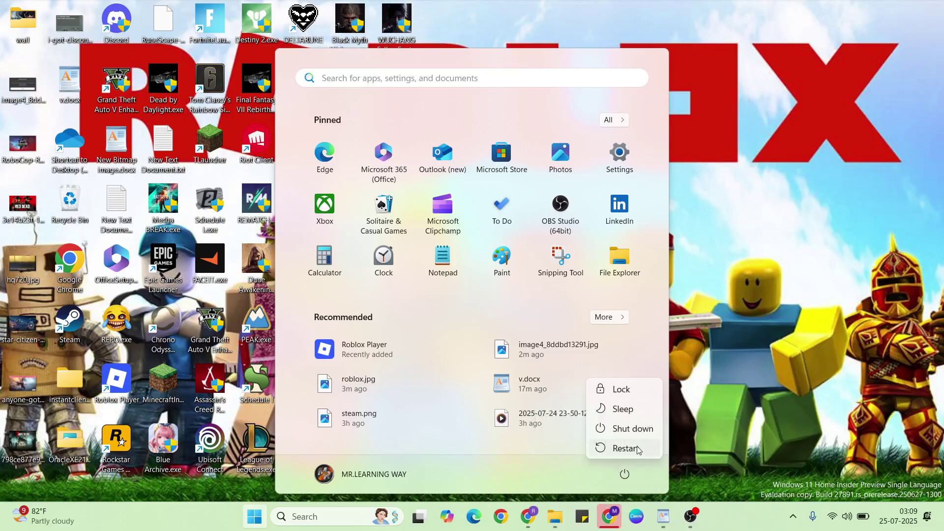
left_click(732, 309)
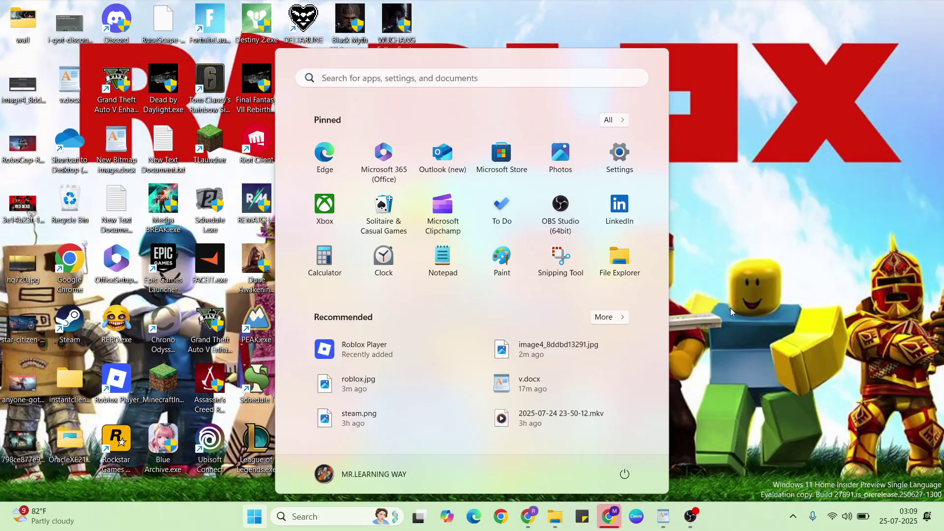
left_click(663, 517)
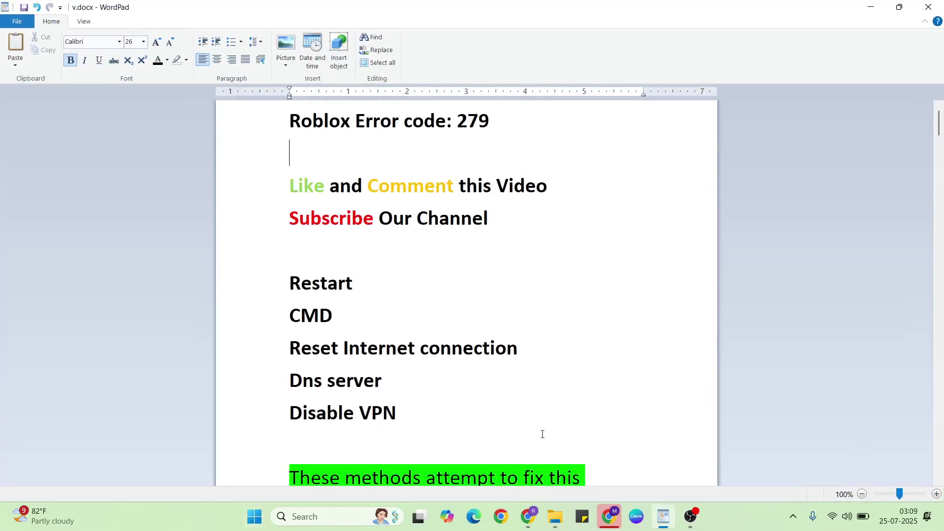
left_click(380, 375)
left_click(664, 516)
left_click(319, 517)
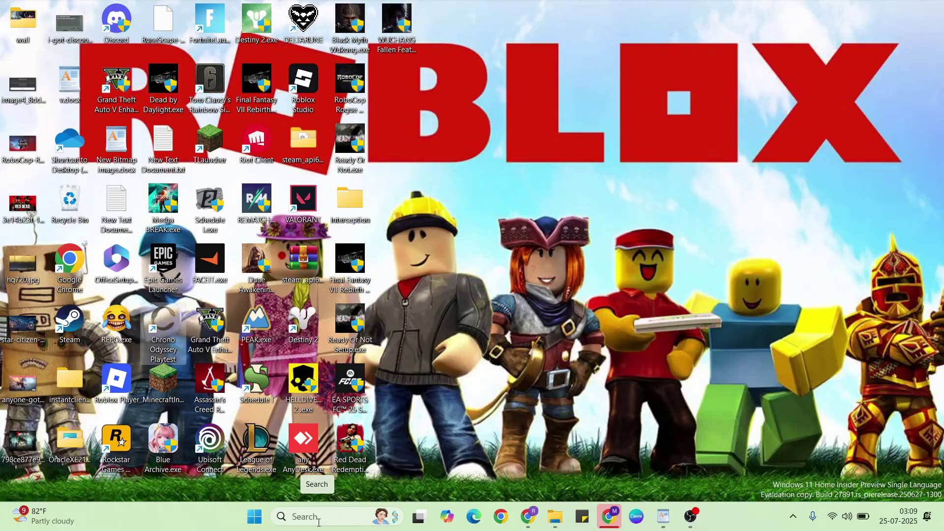
Search 'controle' and reach Network Connections via Control Panel's Network and Sharing Center
left_click(319, 520)
type("cont")
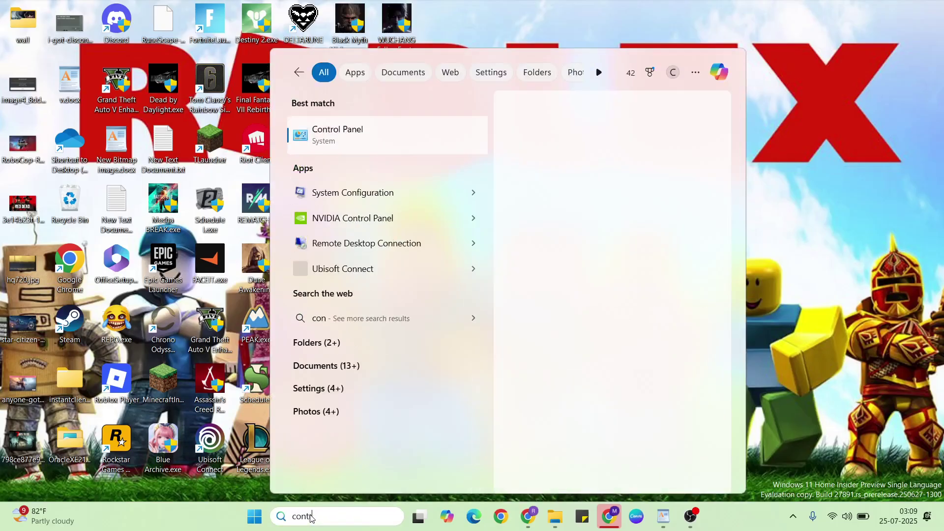
type("role")
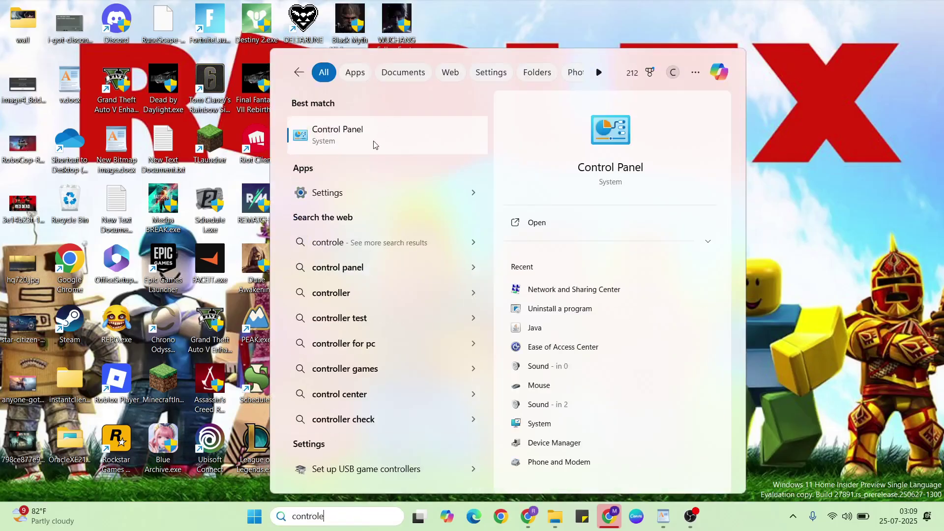
left_click(362, 142)
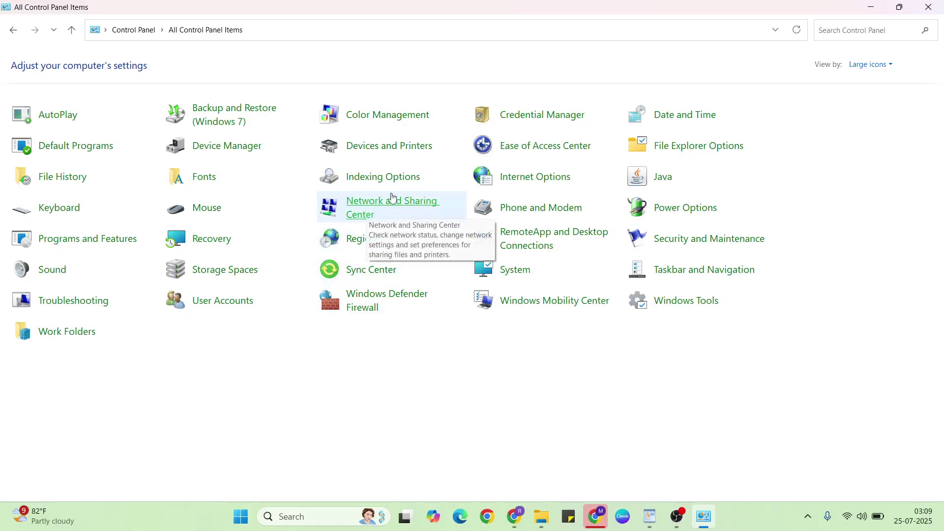
left_click(358, 214)
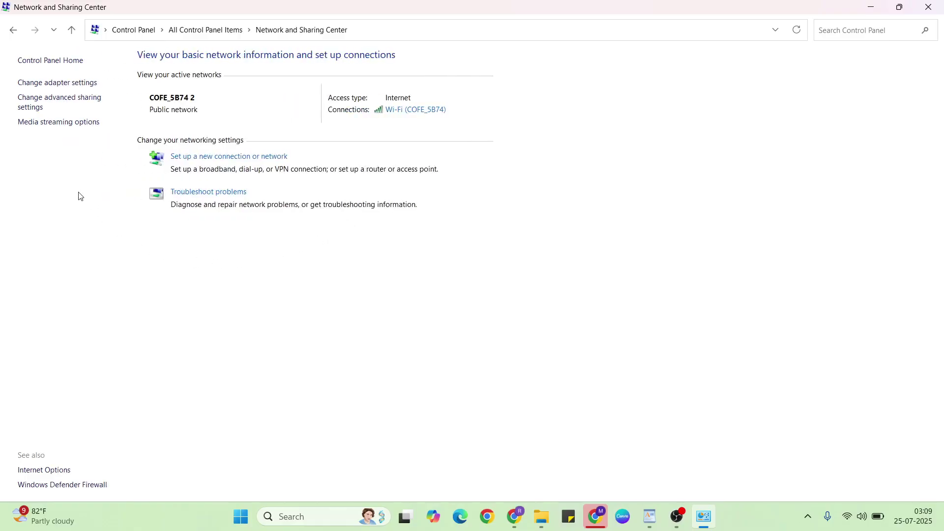
left_click(69, 84)
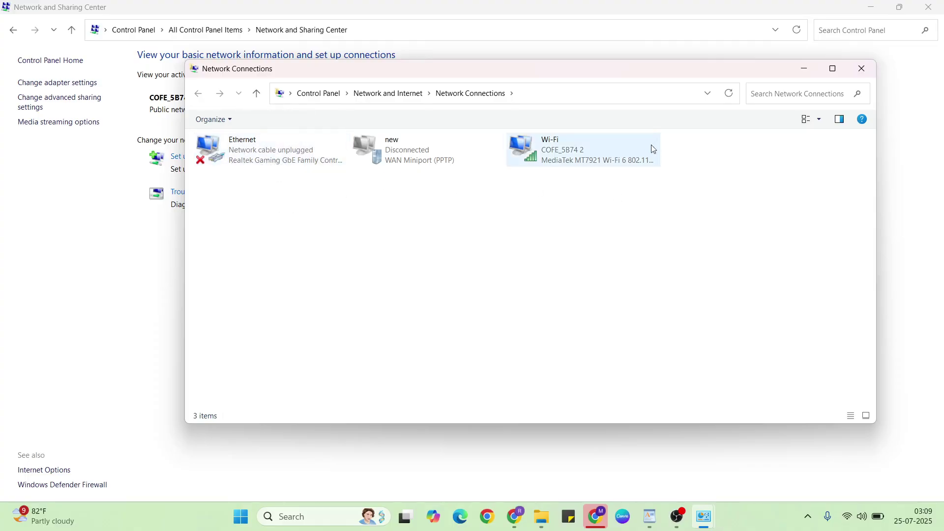
Give Wi-Fi's IPv4 preferred DNS 8.8.8.8 and alternate DNS 8.8.4.4, then save
right_click(608, 151)
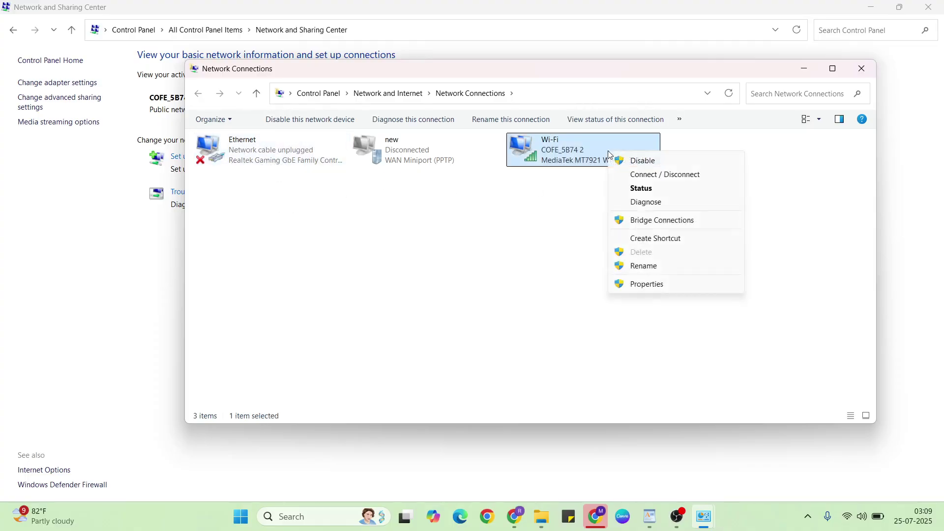
left_click(657, 285)
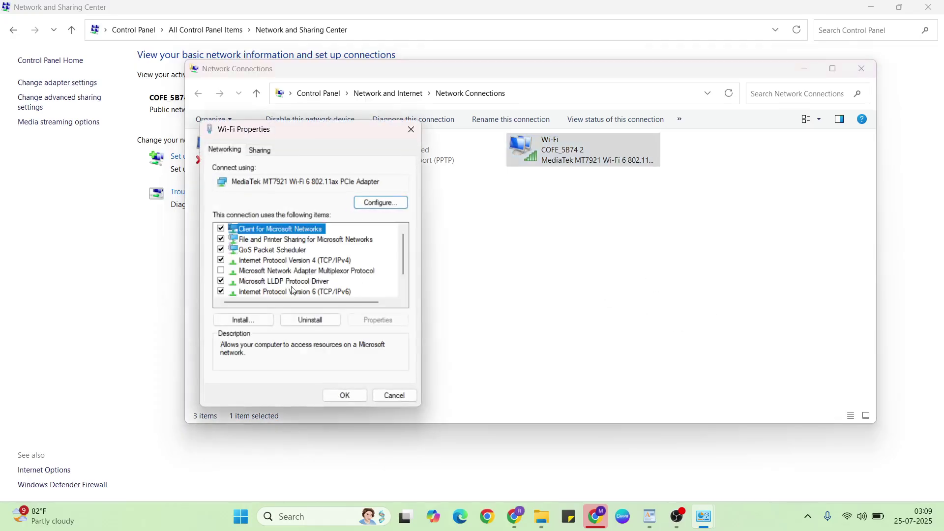
left_click(275, 262)
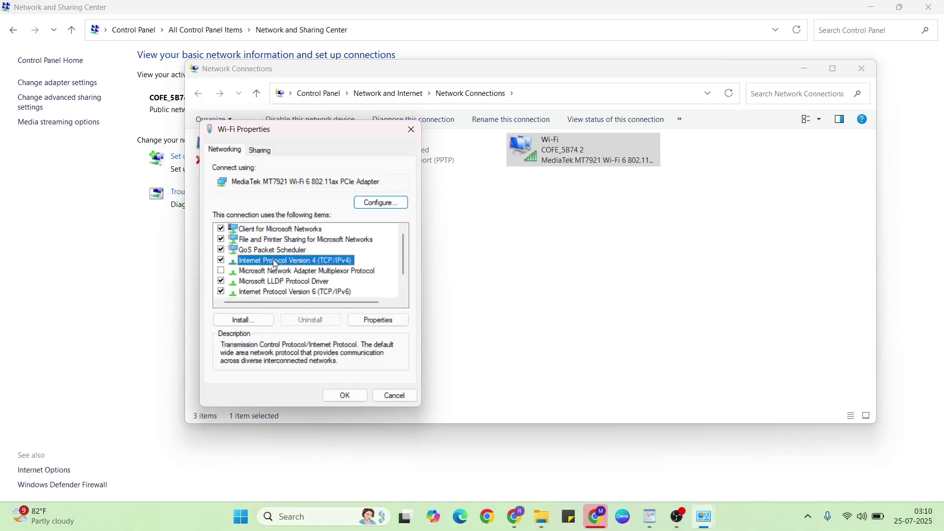
left_click(379, 321)
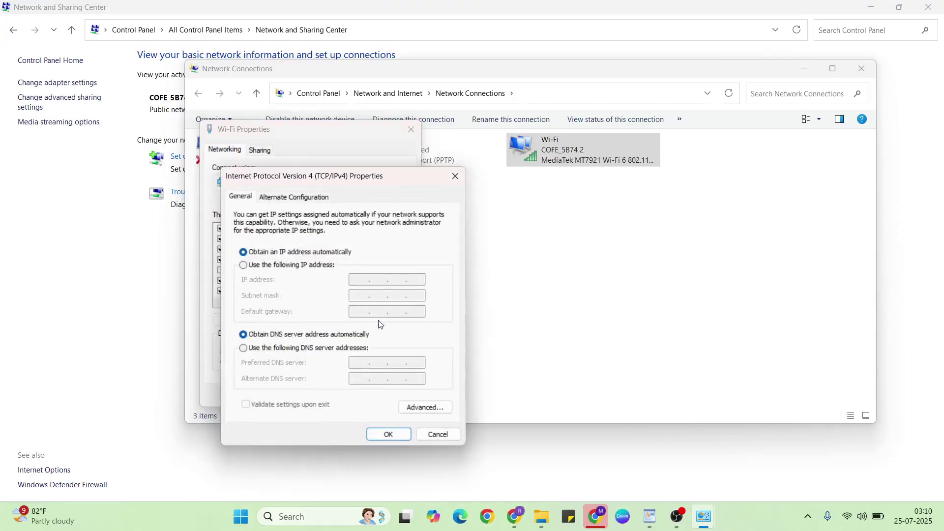
left_click(279, 349)
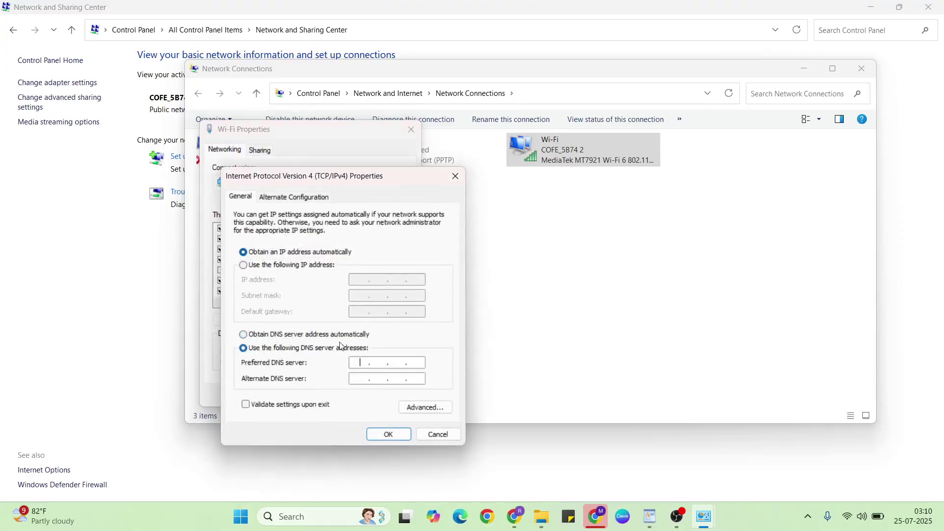
type("8.")
type("8")
type("4.4")
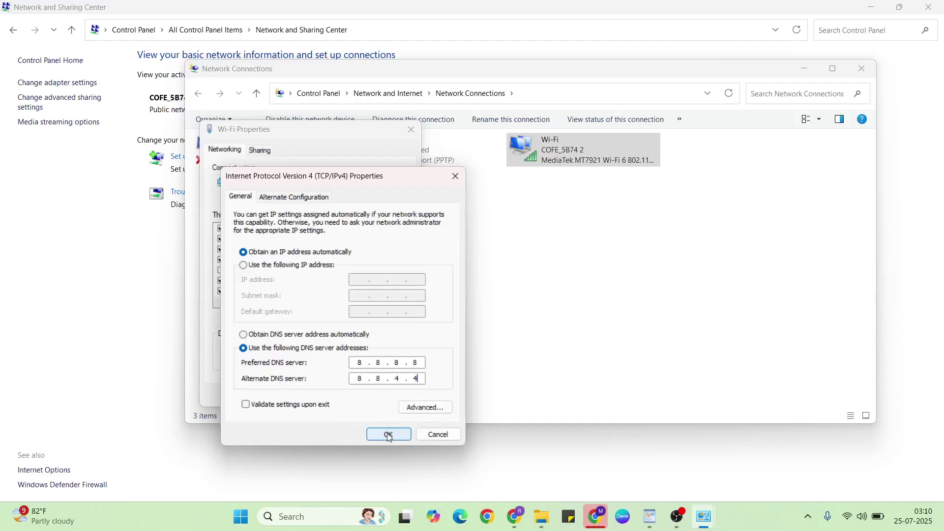
left_click(434, 434)
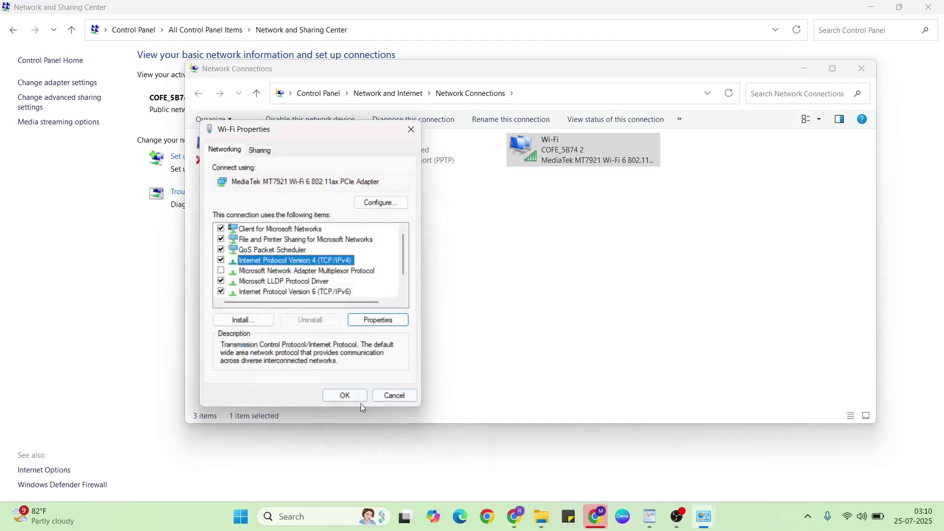
left_click(394, 396)
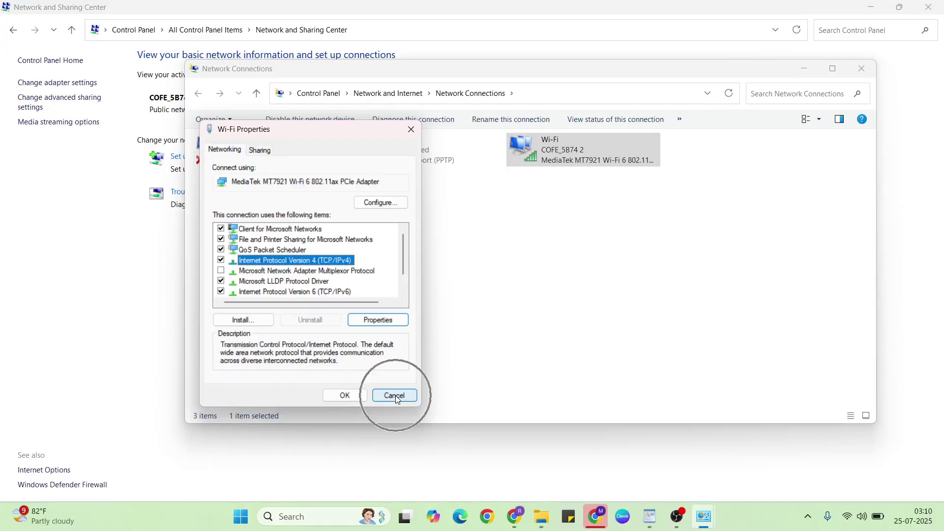
Close both network windows and scroll the v.docx notes to their closing message
left_click(861, 68)
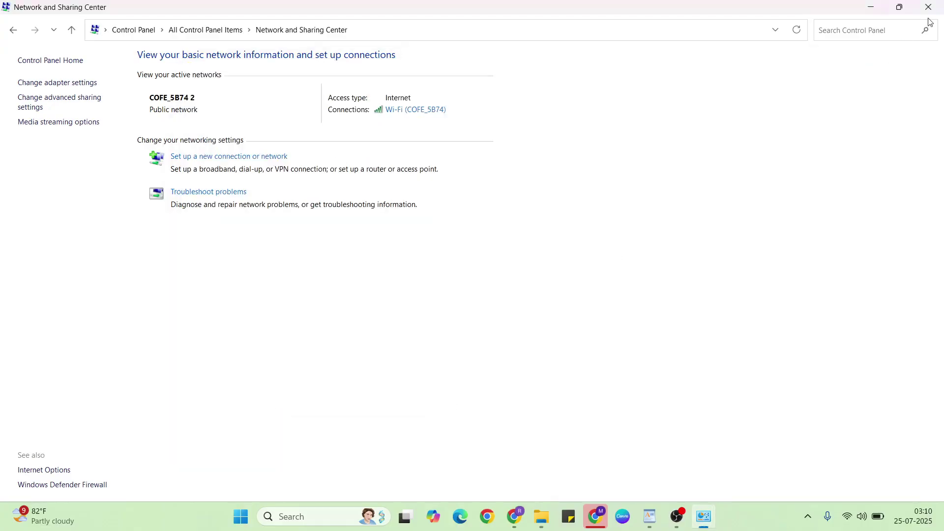
left_click(930, 7)
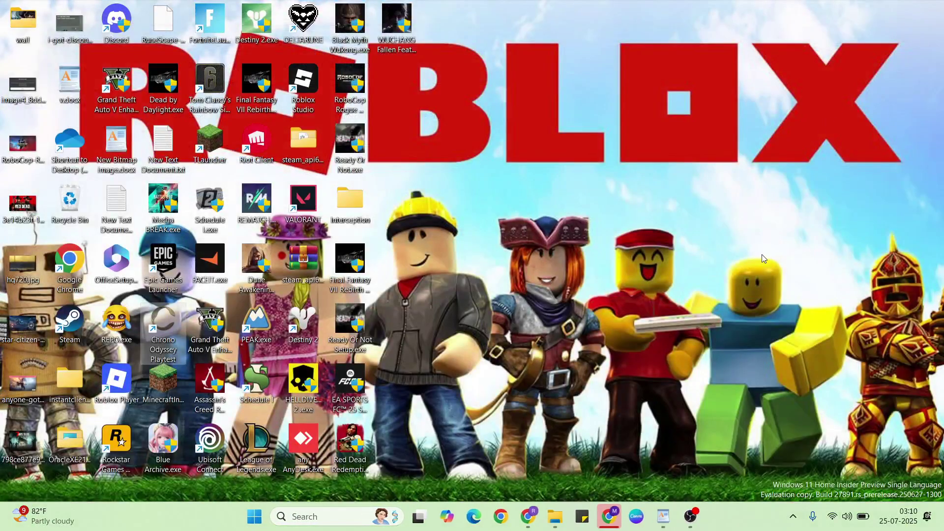
left_click(663, 516)
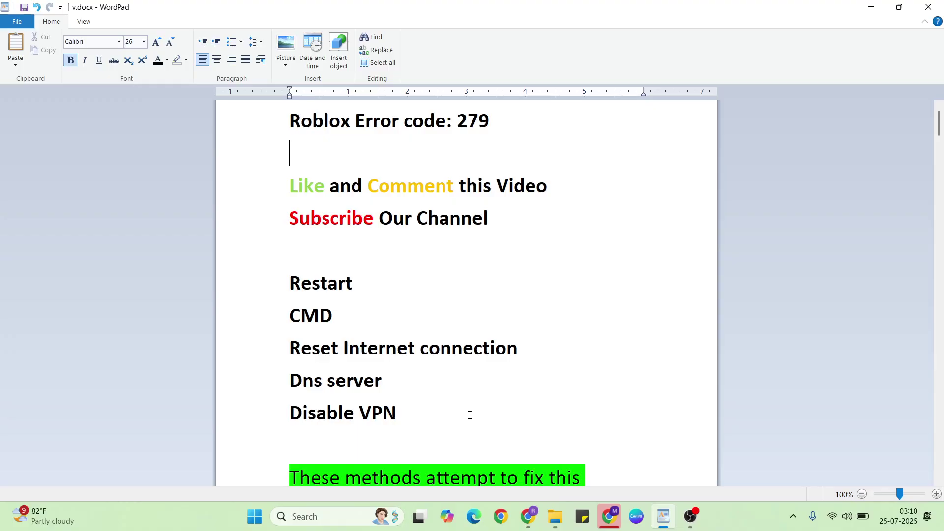
scroll(470, 415, "down", 3)
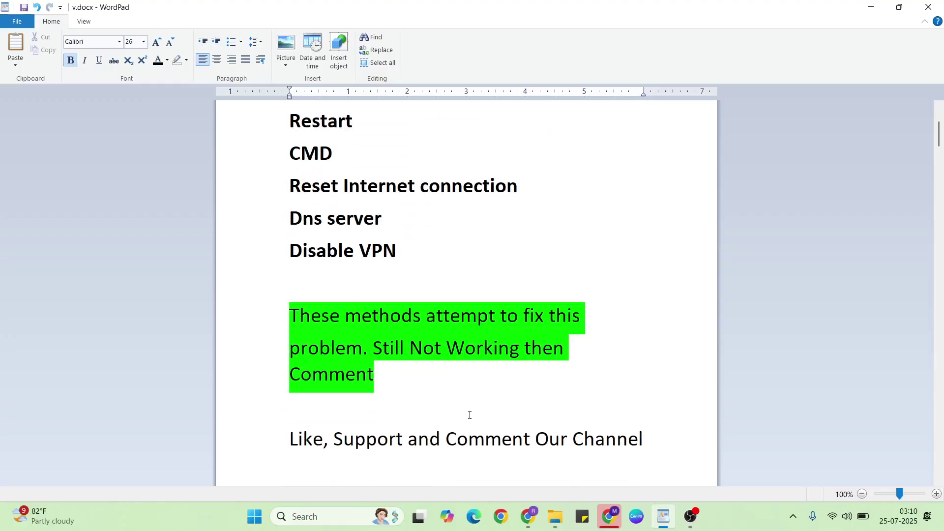